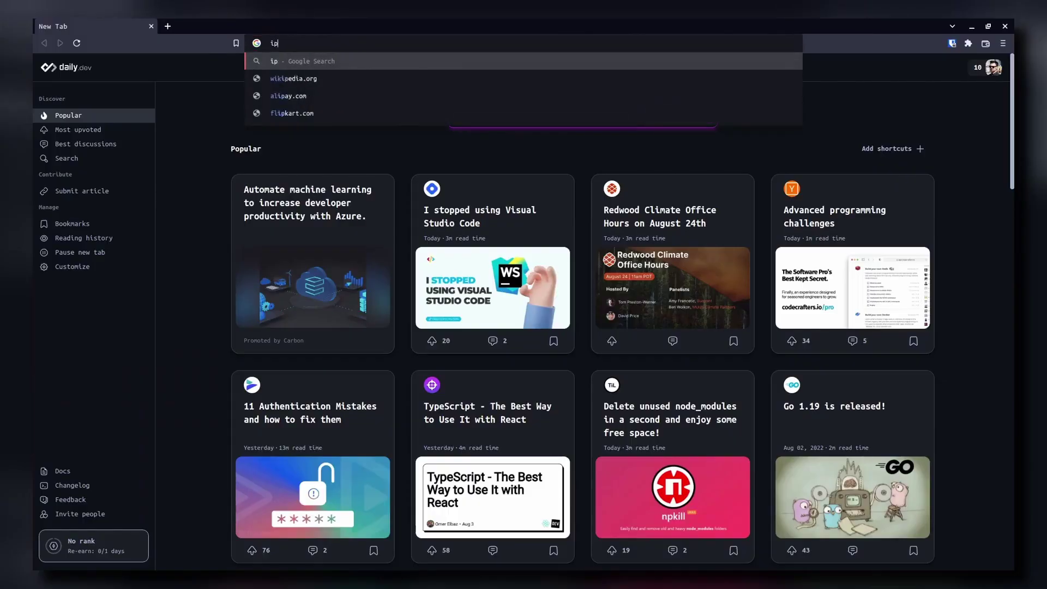
Search for 'ipfs companion' and add the IPFS Companion extension to Brave from the Chrome Web Store
type("fs co")
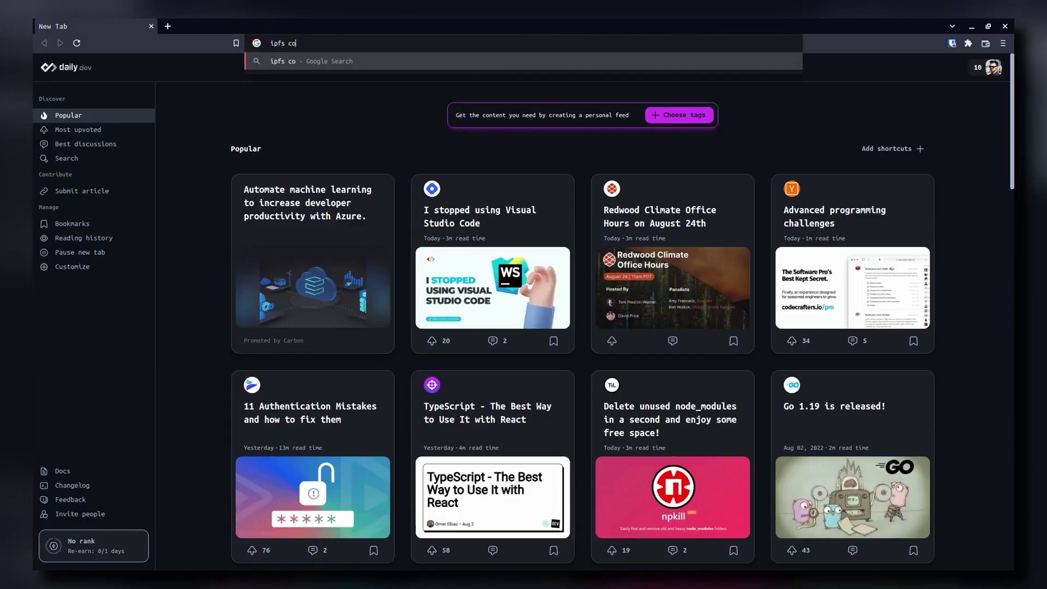
type("mpanion")
key("Return")
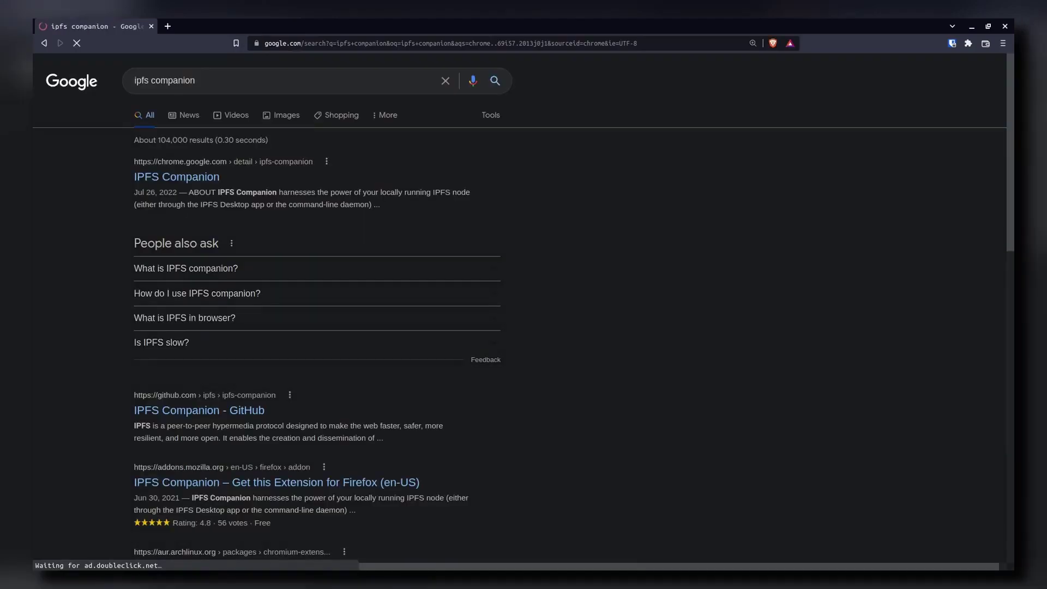
left_click(204, 179)
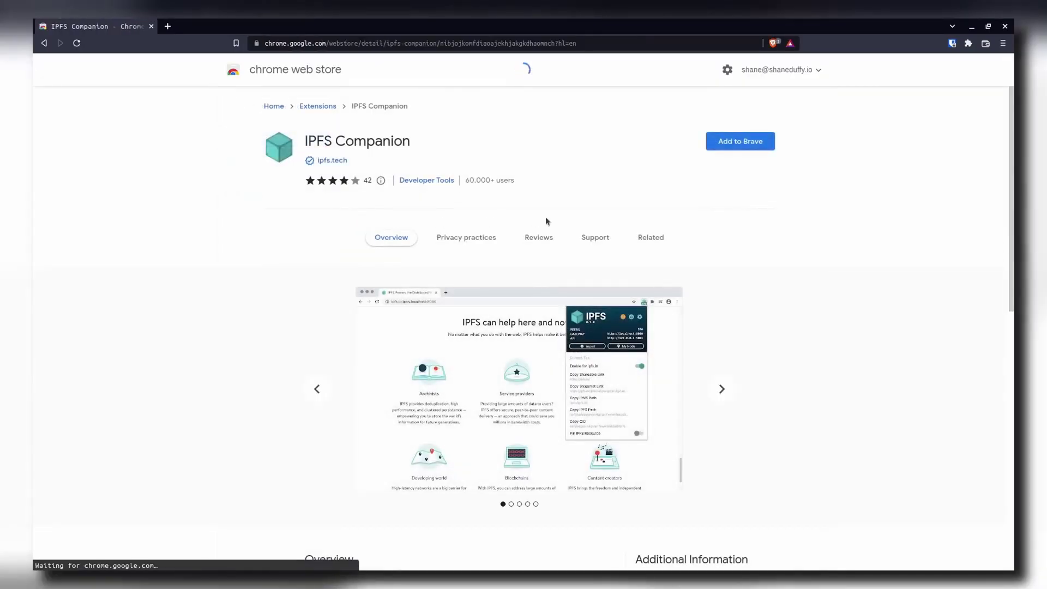
left_click(723, 147)
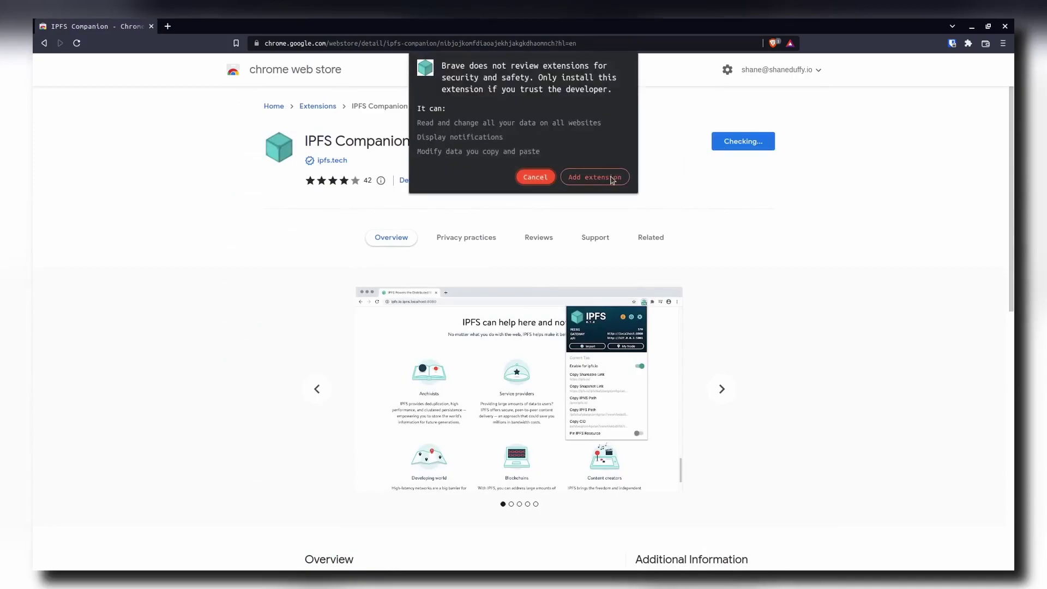
left_click(607, 177)
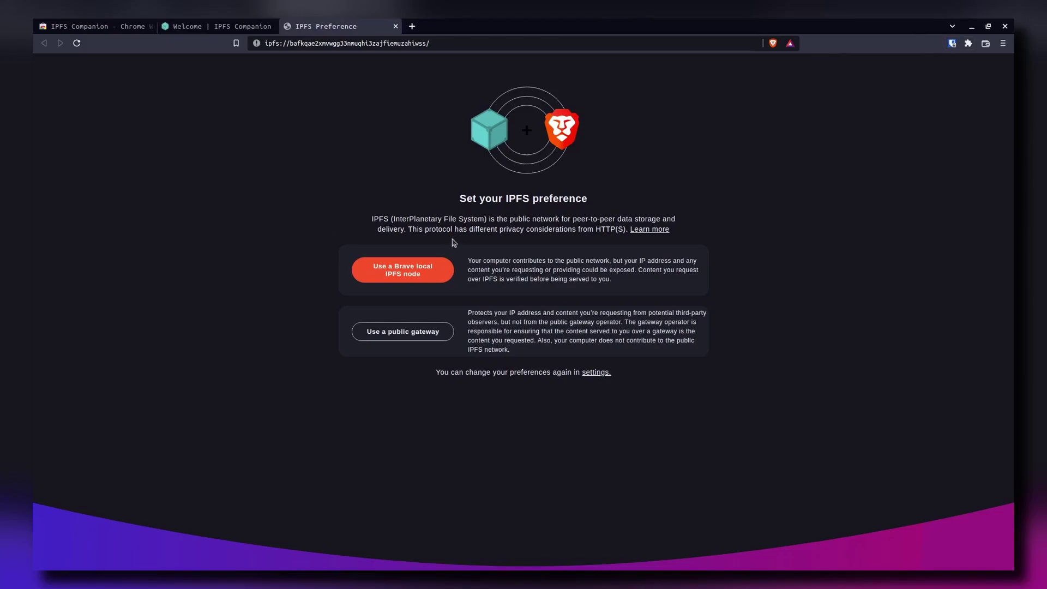
Choose 'Use a Brave local IPFS node' as the IPFS preference
left_click(377, 273)
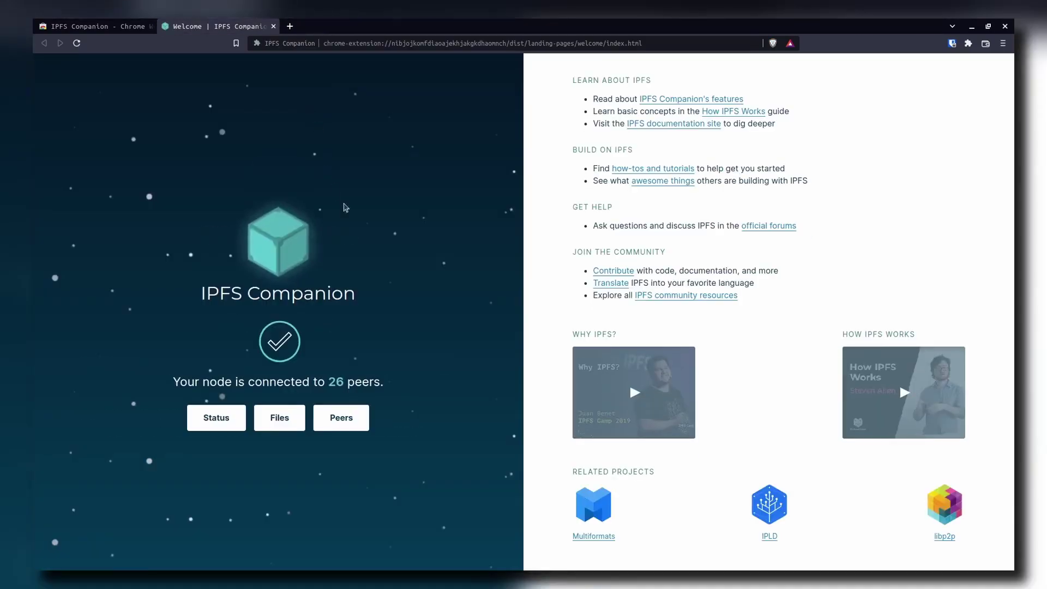
Import albedo.png from Pictures/Wallpapers as a file into the node's Files
left_click(292, 429)
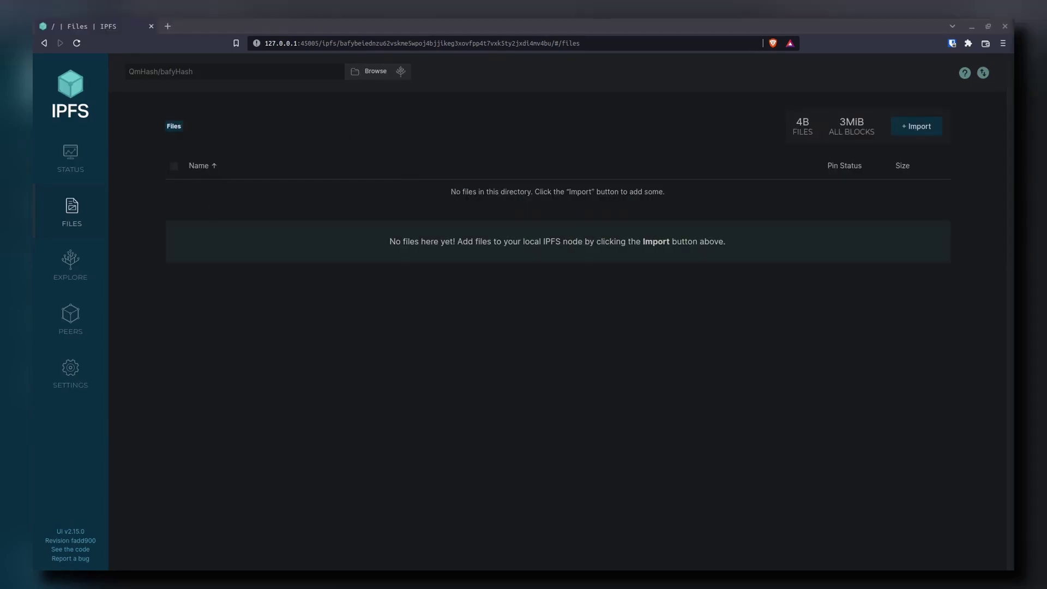
left_click(922, 128)
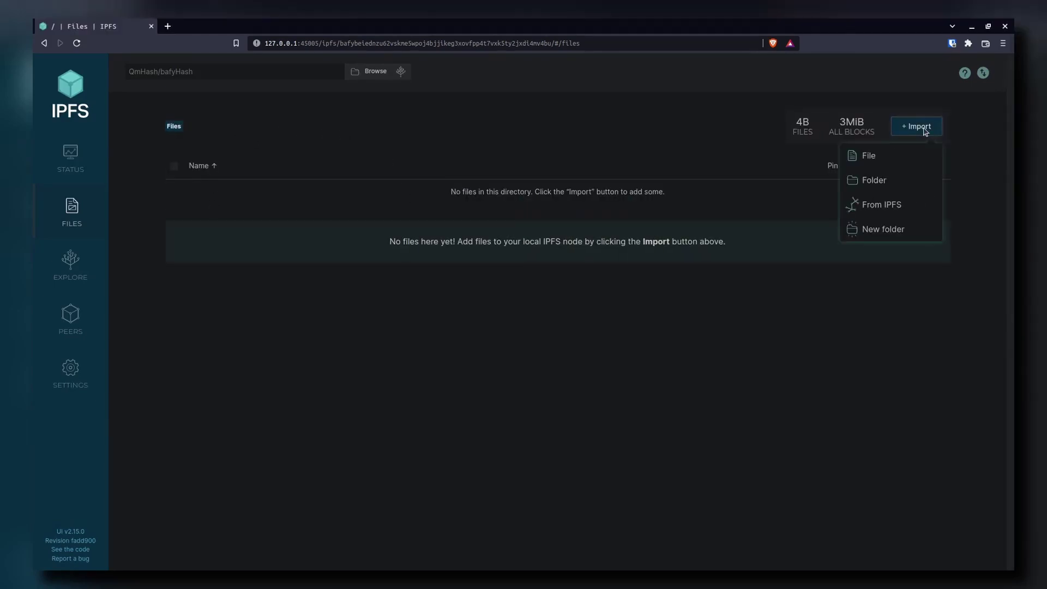
left_click(889, 158)
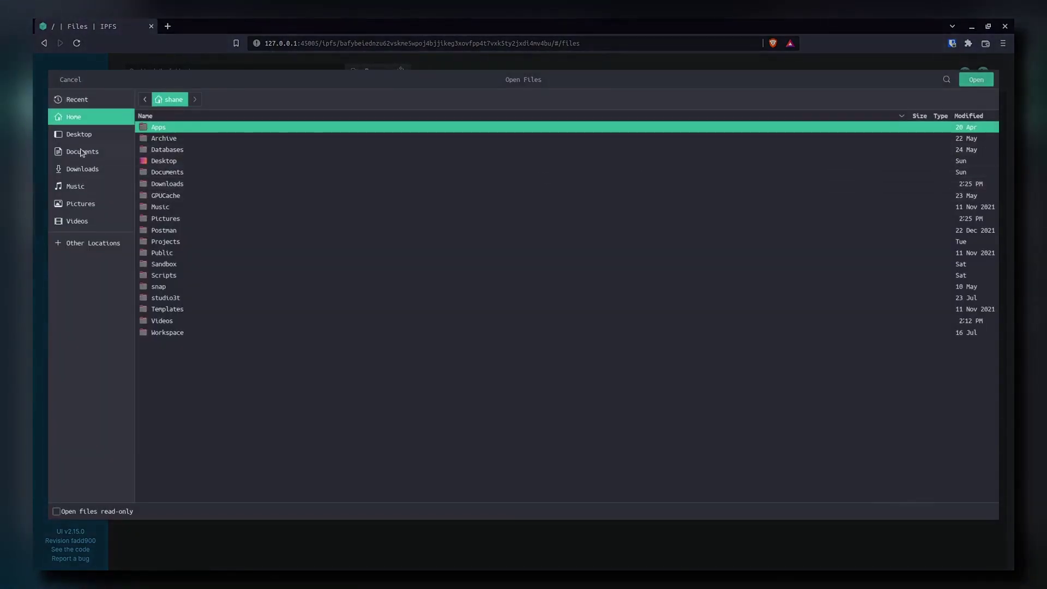
left_click(81, 204)
double_click(187, 150)
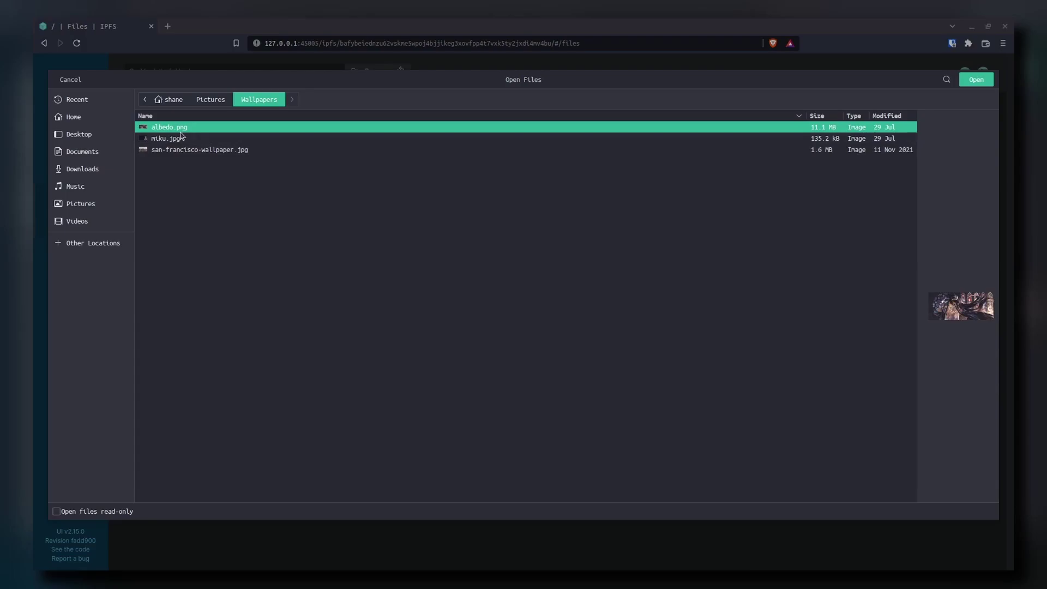
key("Return")
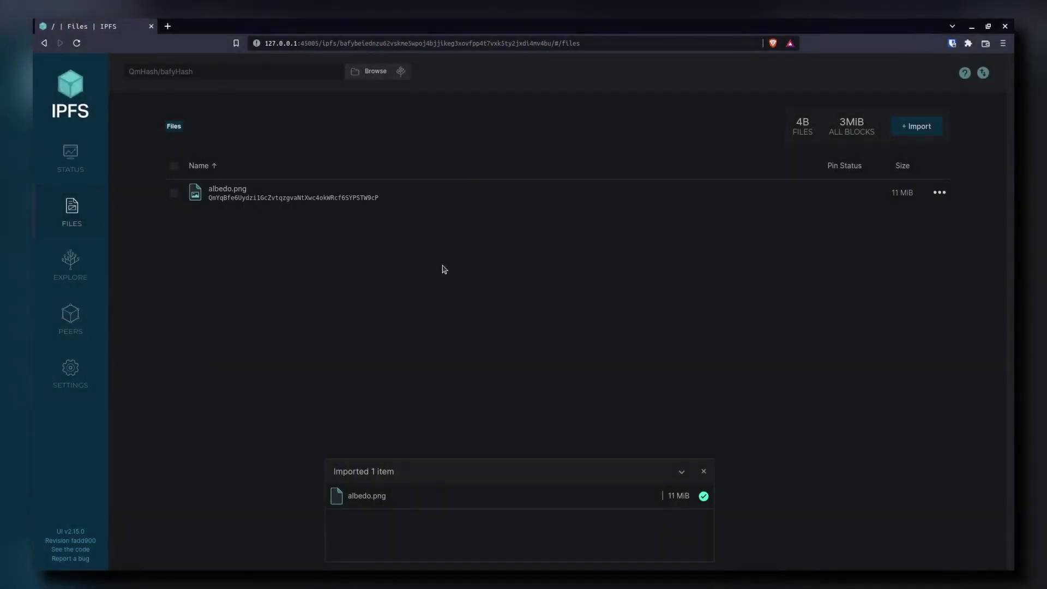
Preview the imported albedo.png image, then return to the Files list
left_click_drag(387, 206, 410, 219)
left_click(423, 197)
key("alt+Left")
mouse_move(388, 217)
left_mouse_down()
mouse_move(376, 203)
mouse_move(329, 205)
mouse_move(373, 213)
left_mouse_up()
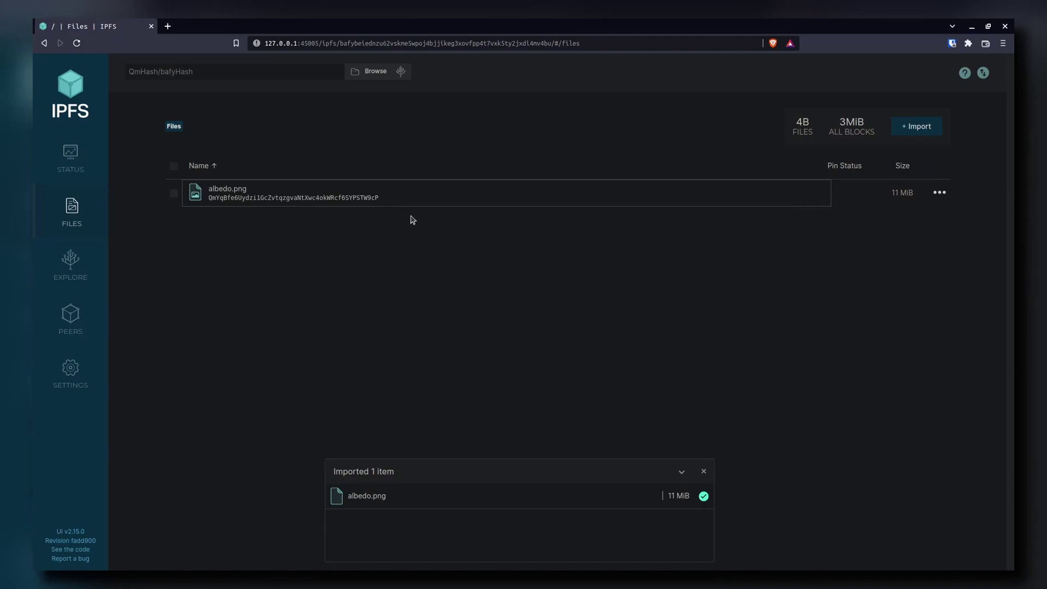
Copy the CID of albedo.png from its context menu
right_click(334, 200)
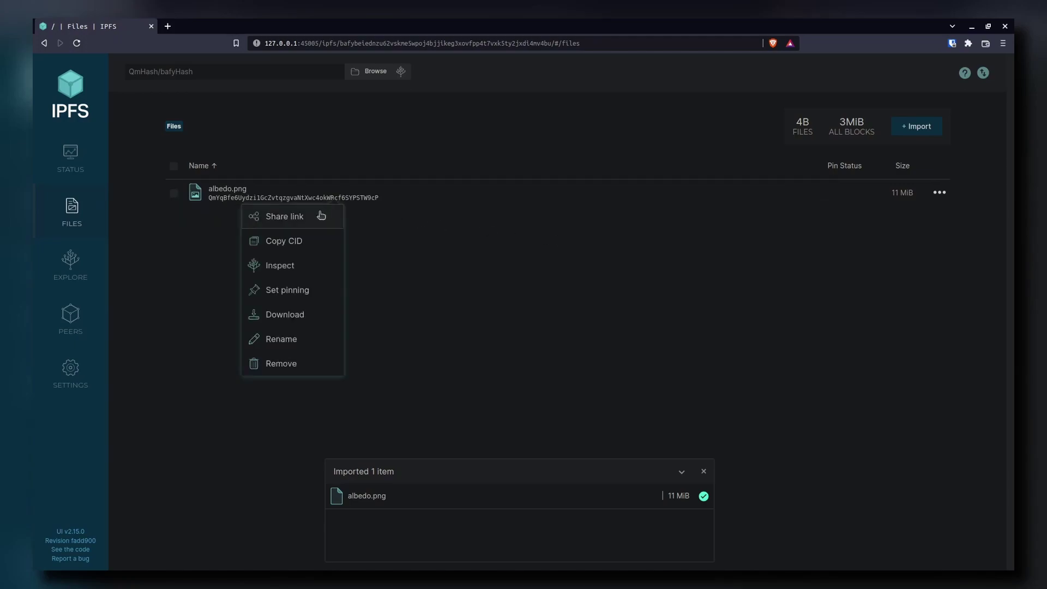
left_click(306, 243)
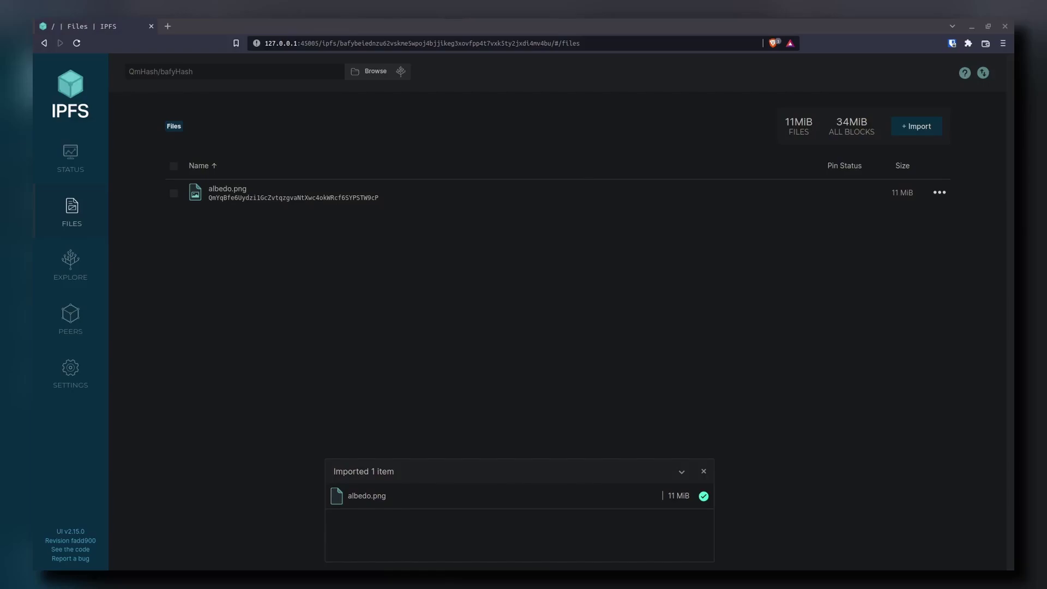
Set albedo.png's pinning to Local node and apply it
right_click(360, 202)
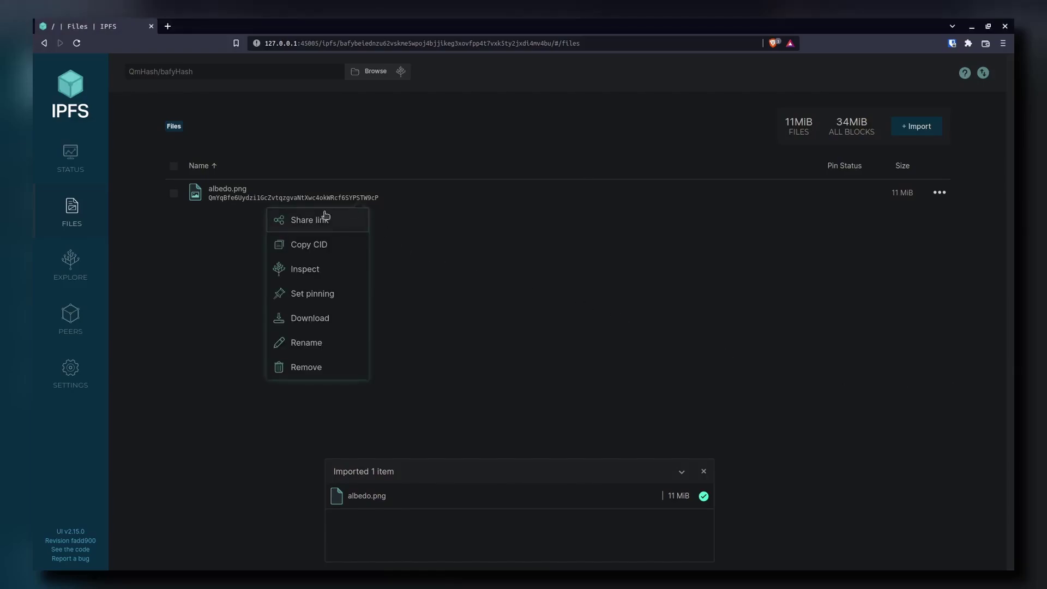
left_click(313, 299)
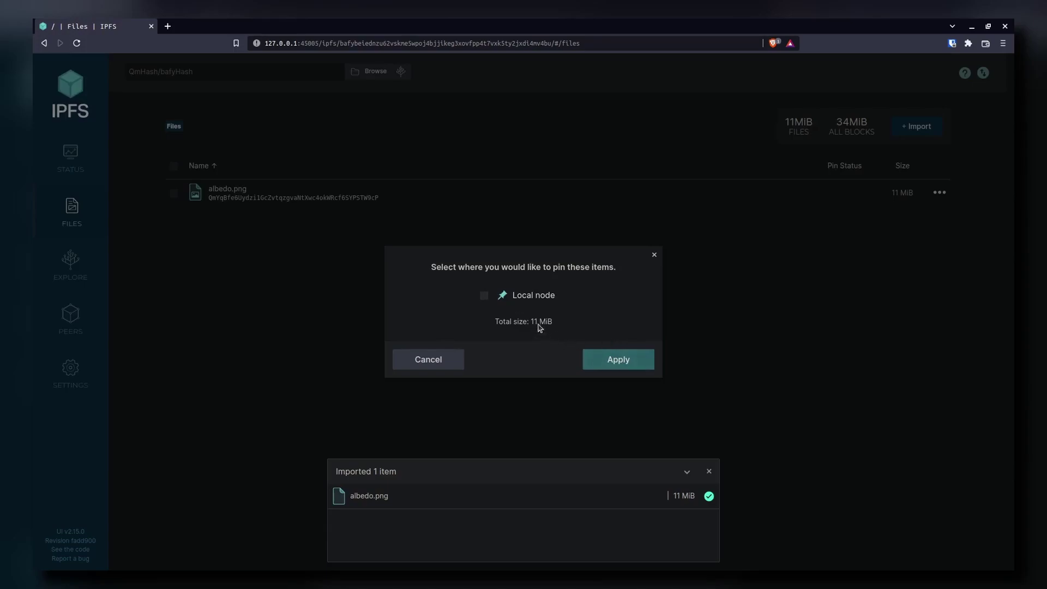
left_click(483, 297)
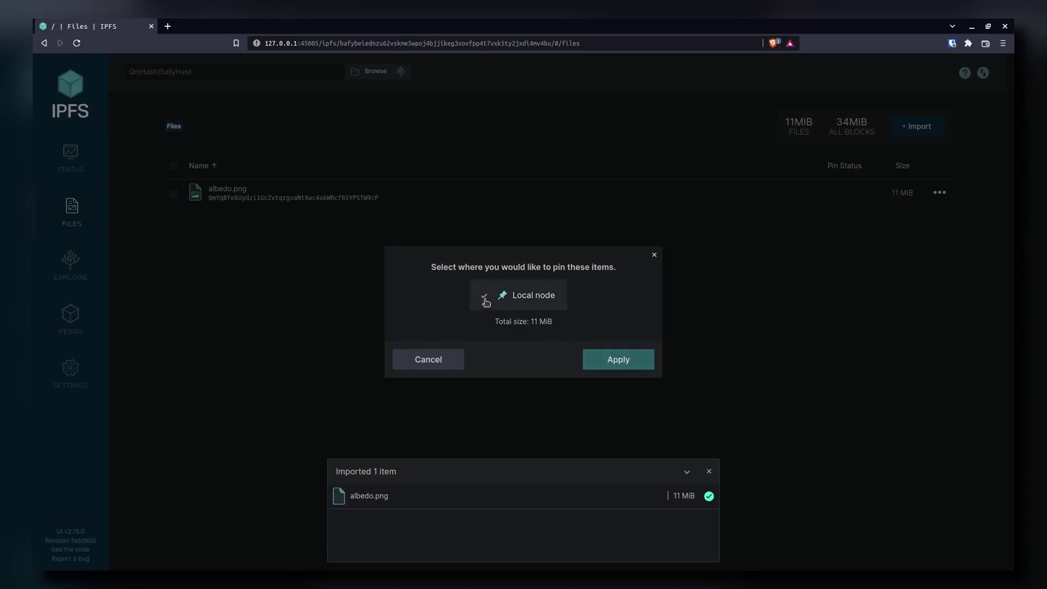
left_click(623, 358)
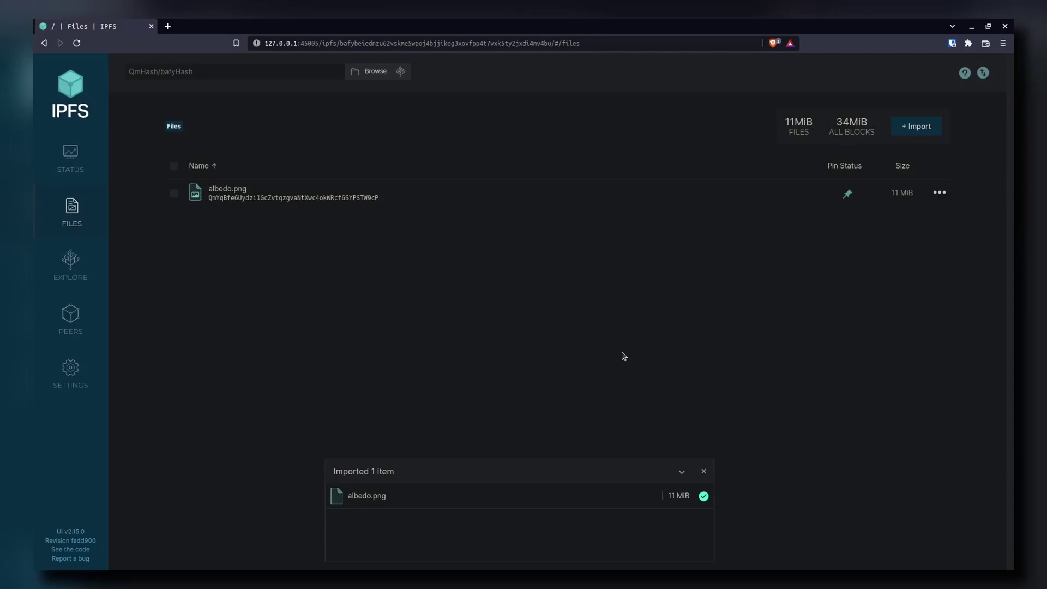
Preview albedo.png, then check the Status page's connection details and bandwidth chart
left_click(422, 197)
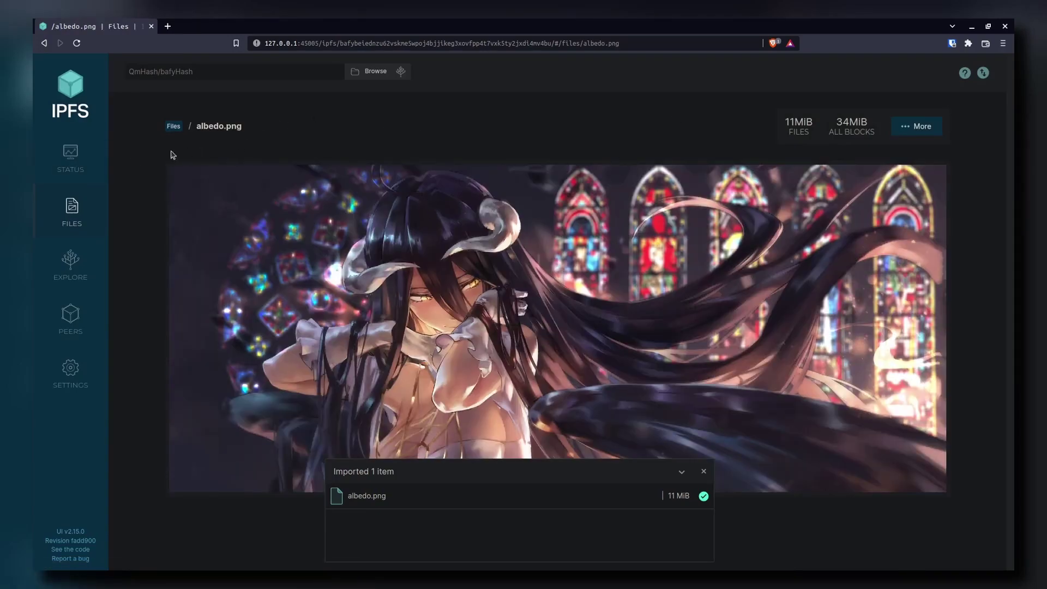
left_click(71, 163)
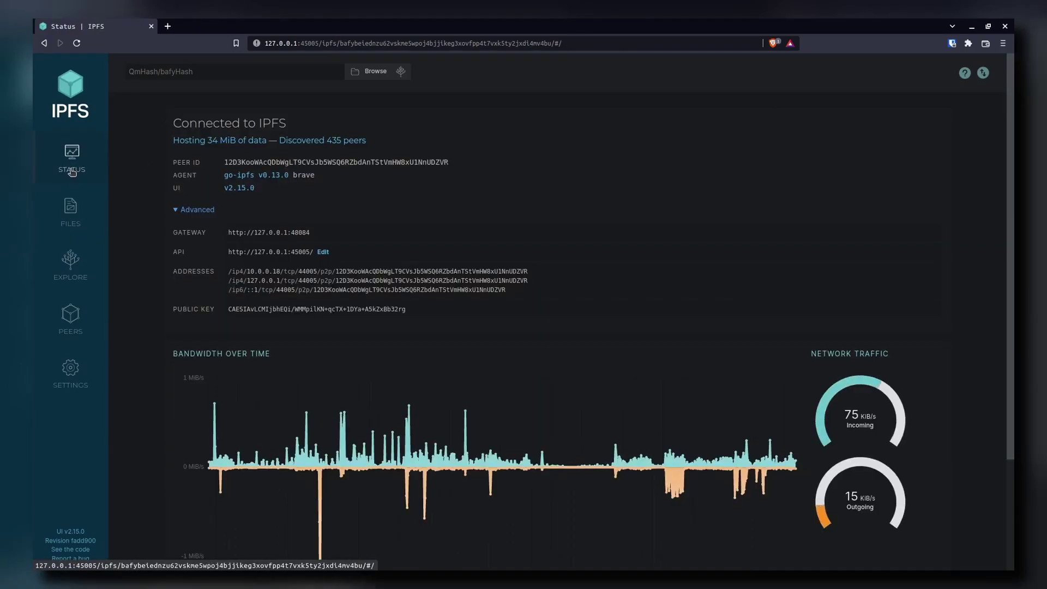
scroll(275, 213, "down", 3)
scroll(271, 213, "up", 3)
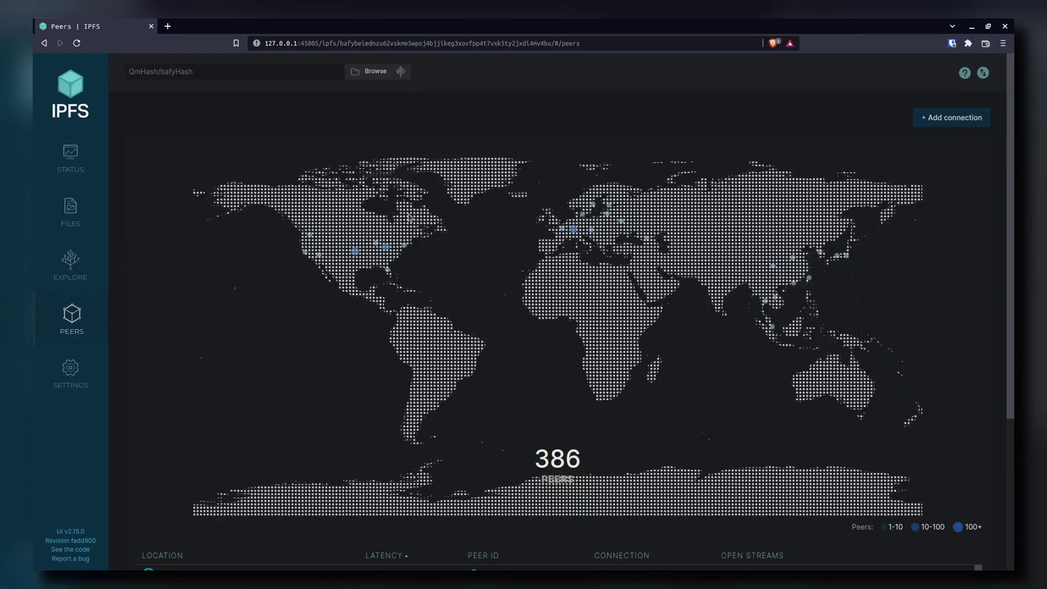
scroll(337, 281, "down", 4)
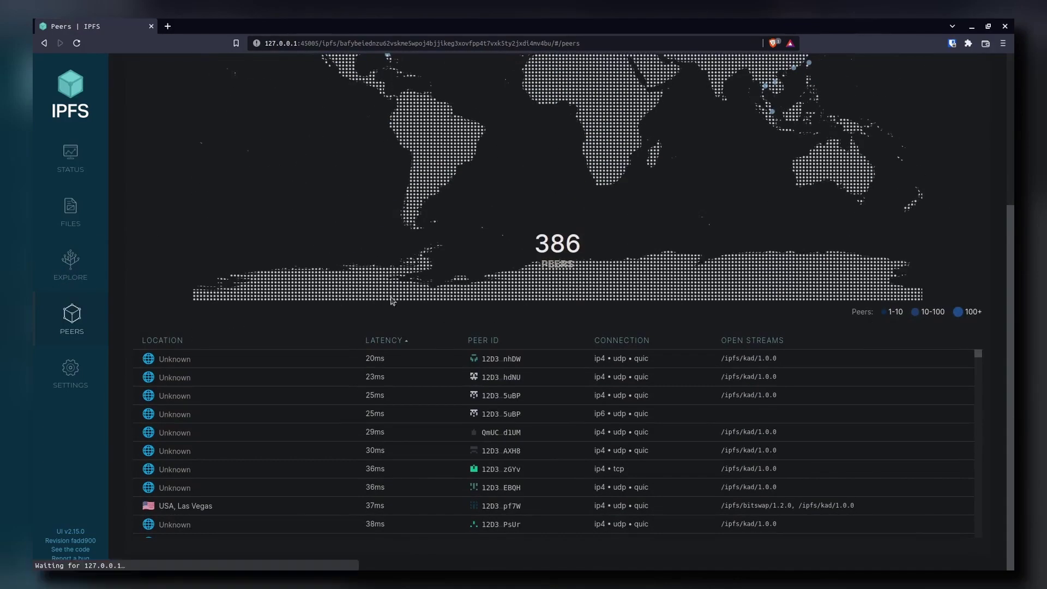
scroll(697, 376, "down", 2)
left_click_drag(976, 370, 978, 322)
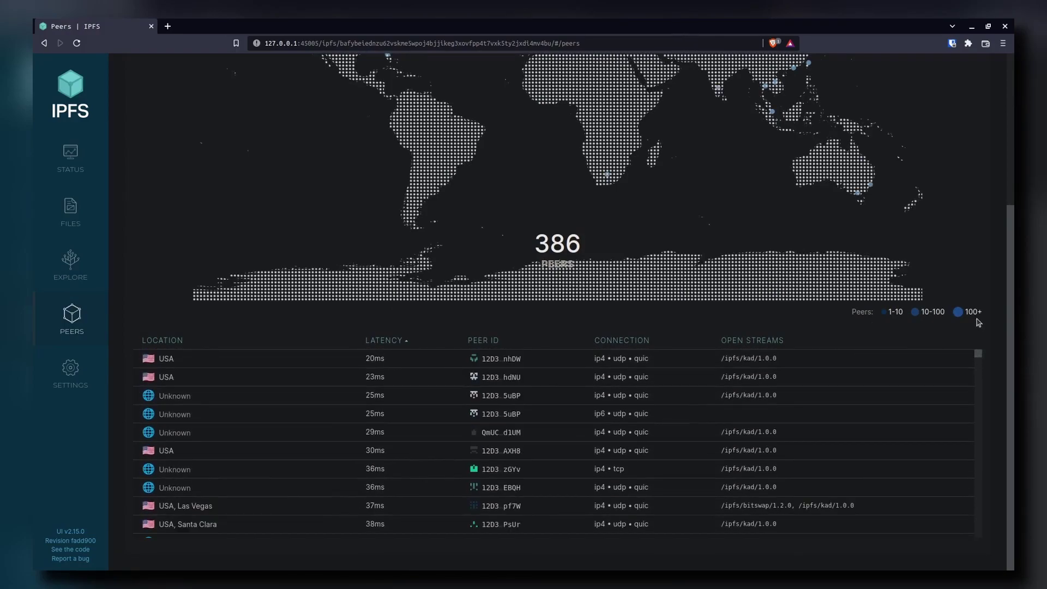
scroll(976, 305, "up", 2)
scroll(976, 297, "up", 2)
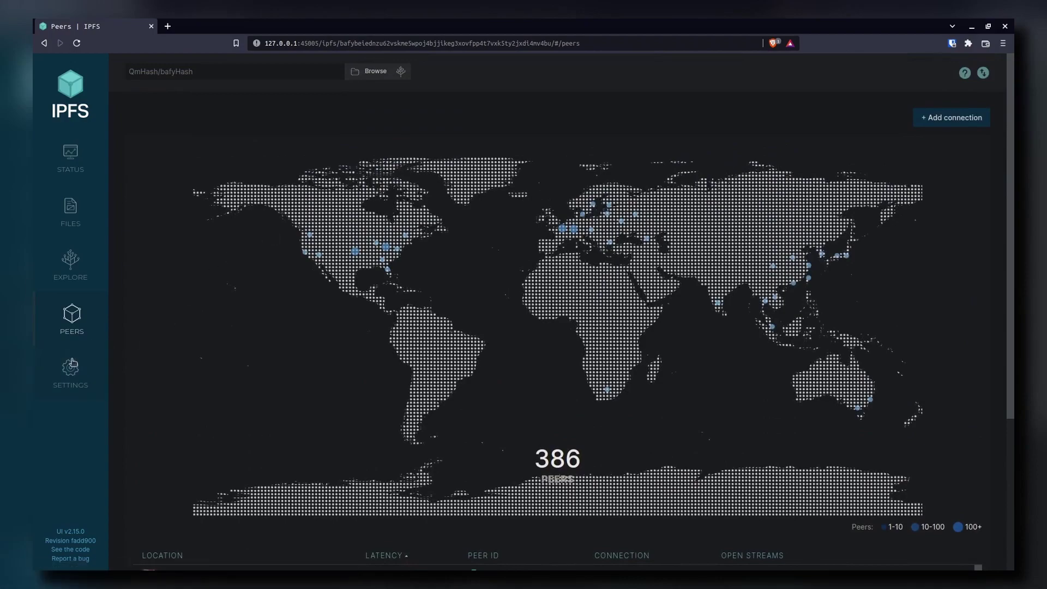
Inspect albedo.png from the Files list to open it in the IPLD explorer
left_click(70, 210)
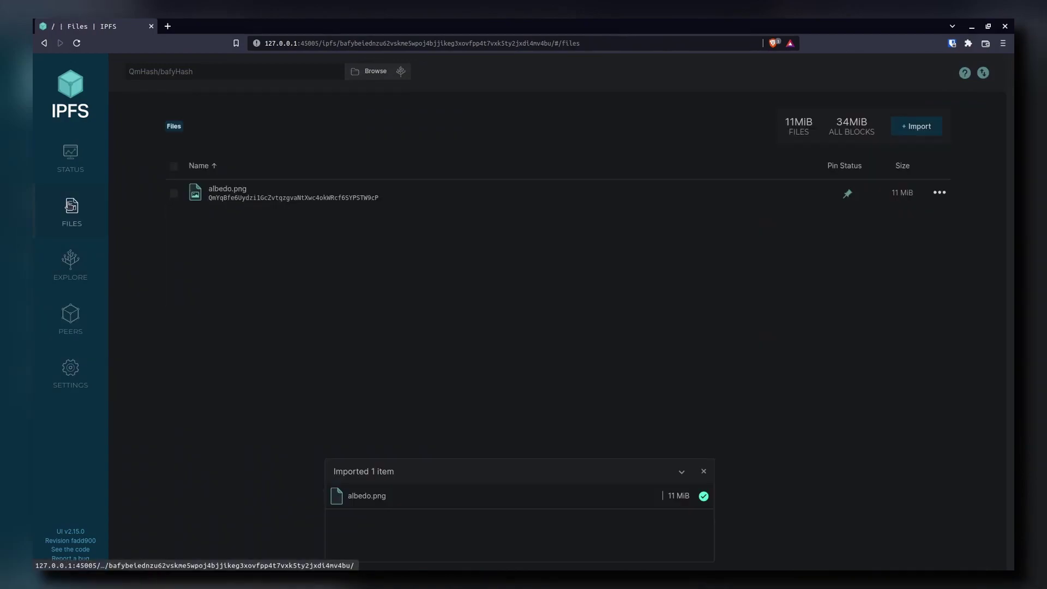
left_click(939, 193)
left_click(914, 265)
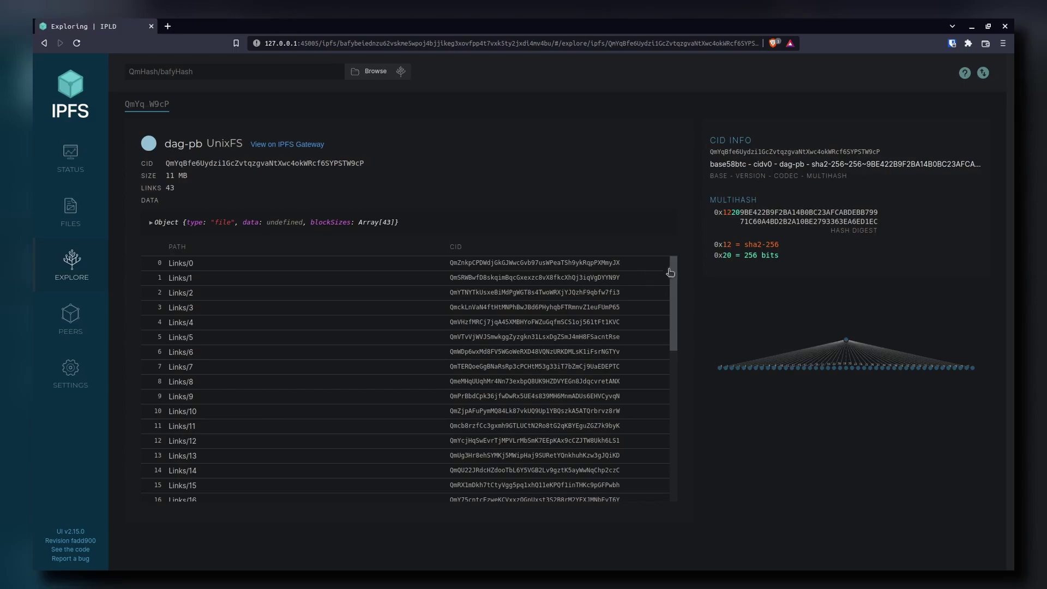
mouse_move(670, 272)
left_mouse_down()
mouse_move(687, 308)
mouse_move(684, 421)
mouse_move(682, 278)
left_mouse_up()
Browse the linked blocks Links/0 and Links/1, then return to albedo.png's root node
left_click(369, 266)
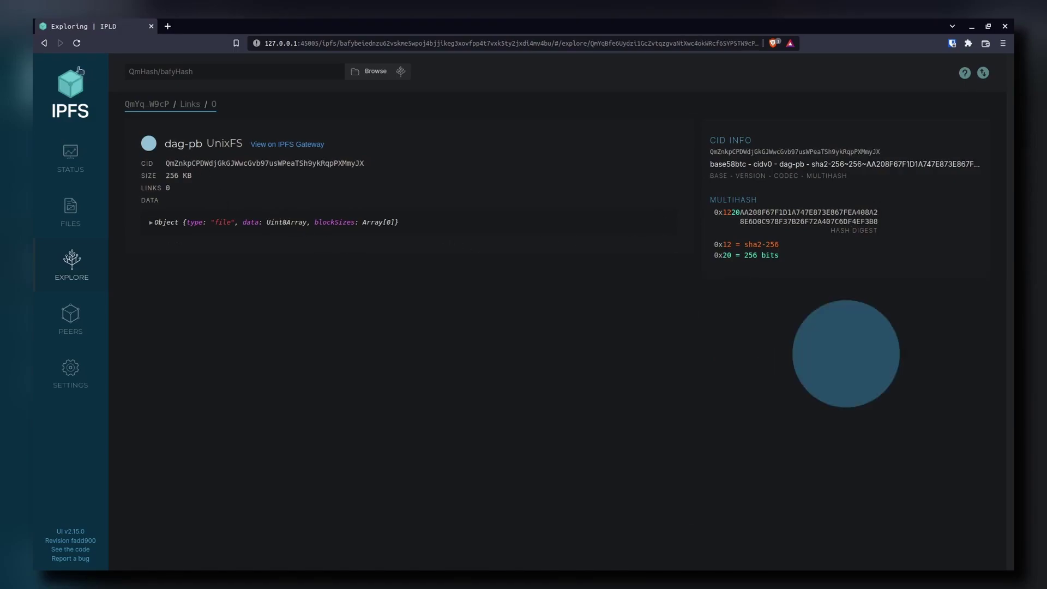
left_click(48, 48)
left_click(226, 283)
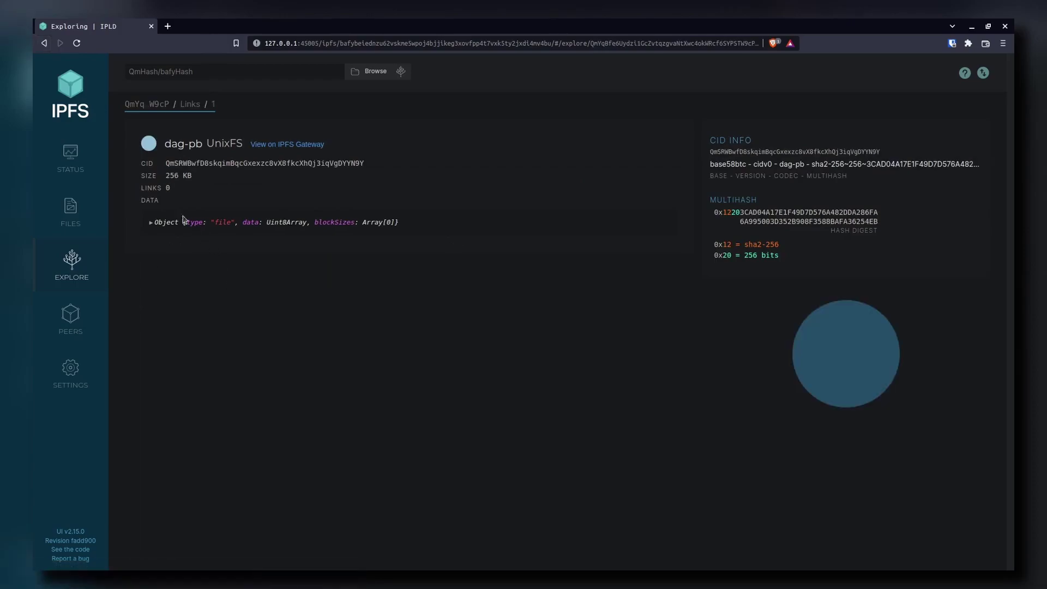
left_click(43, 44)
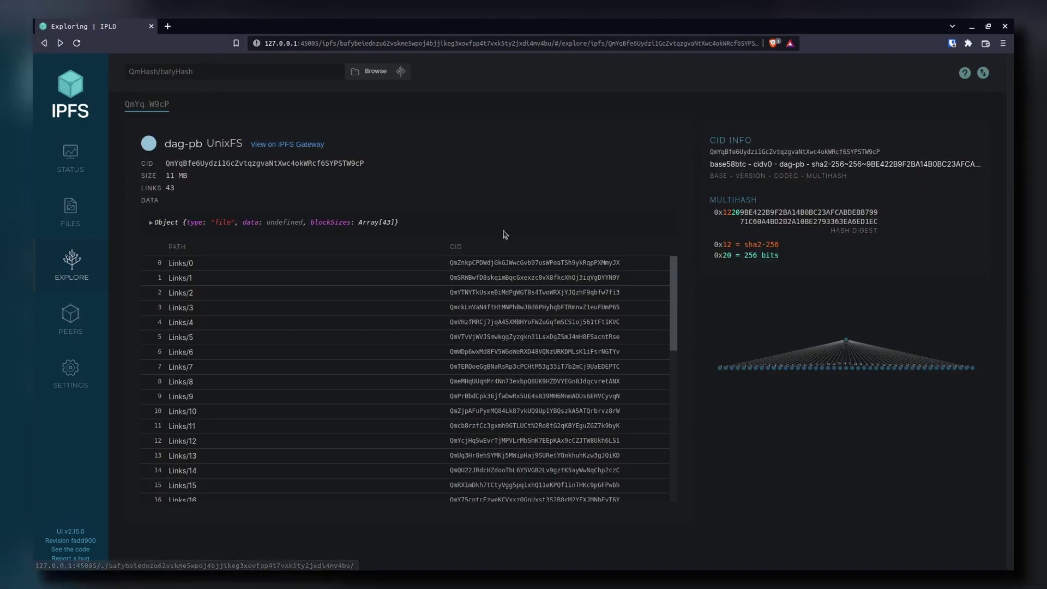